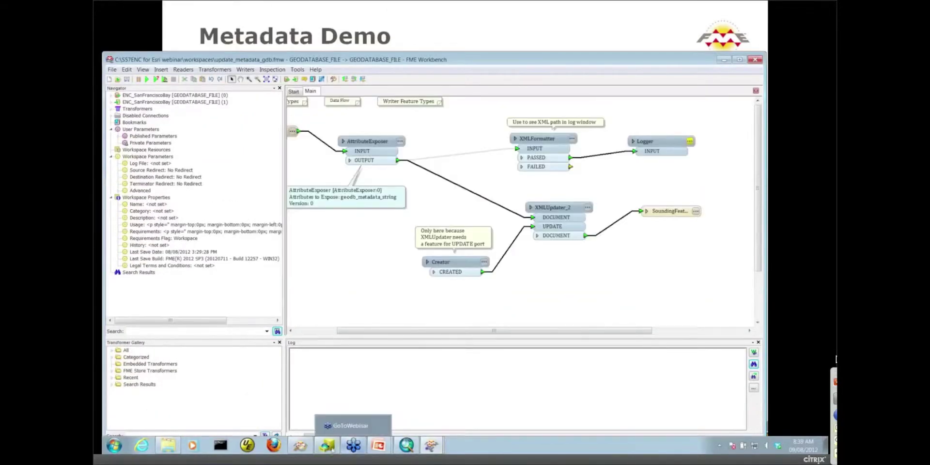
- Check SoundingFeature's metadata summary on ArcCatalog's Description tab, then minimize ArcCatalog
{"action": "left_click", "coordinate": [320, 423]}
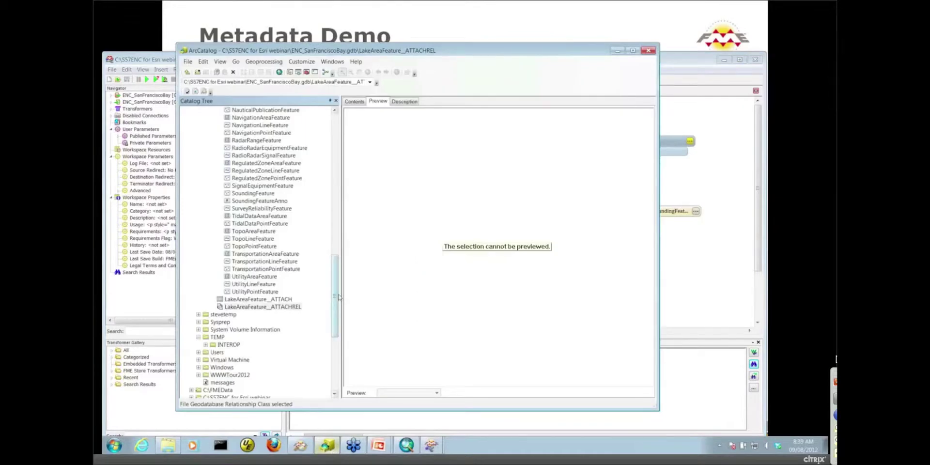
{"action": "left_click_drag", "start_coordinate": [335, 297], "coordinate": [336, 275]}
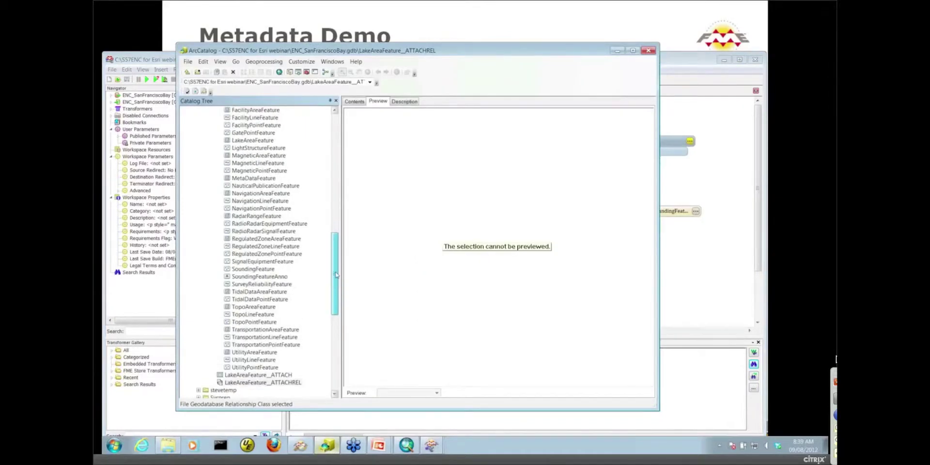
{"action": "left_click", "coordinate": [271, 269]}
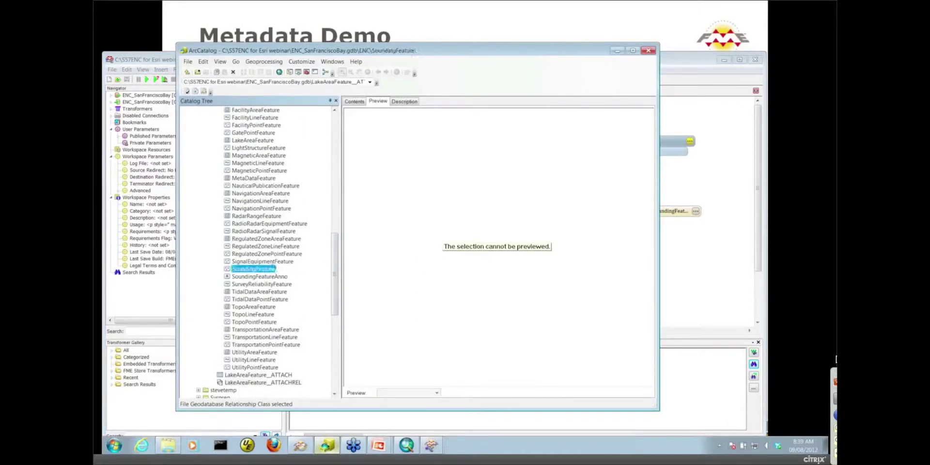
{"action": "left_click", "coordinate": [404, 102]}
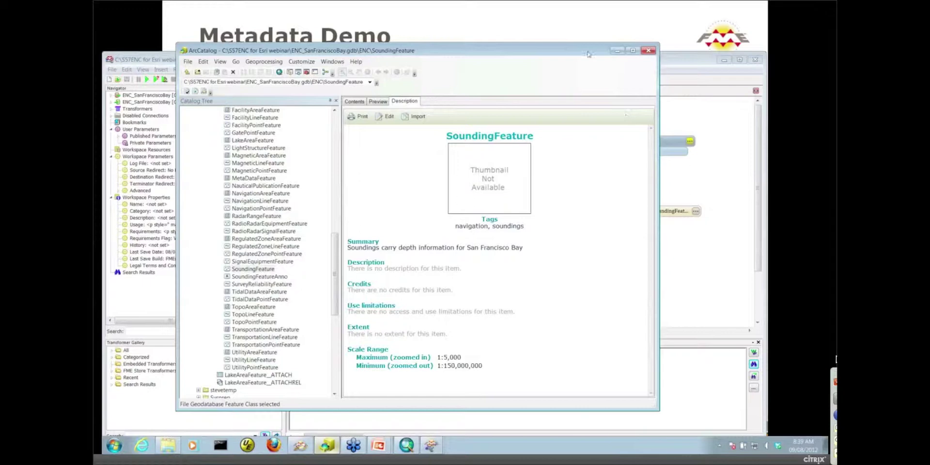
{"action": "left_click_drag", "start_coordinate": [585, 57], "coordinate": [608, 62]}
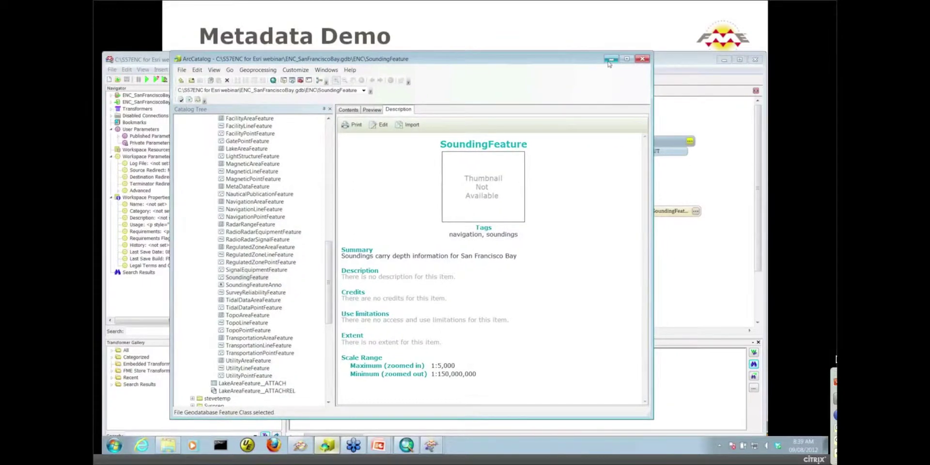
{"action": "left_click", "coordinate": [610, 59]}
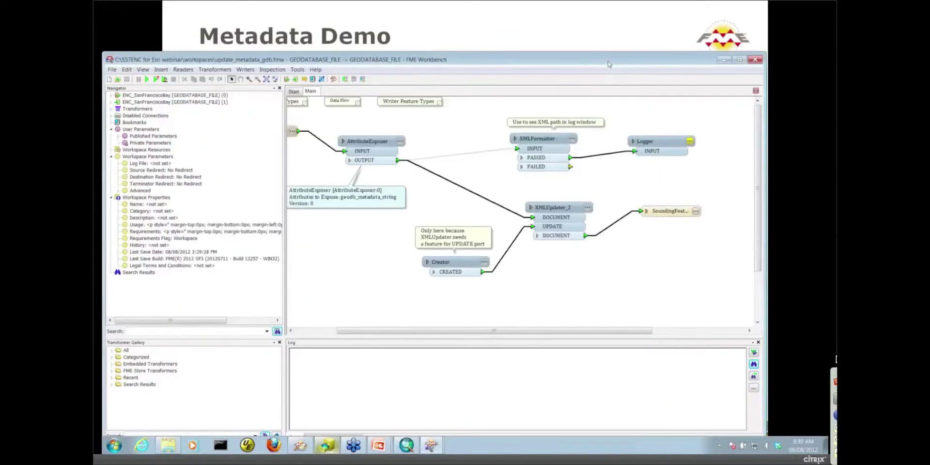
- Keep the ENC_SanFranciscoBay reader's advanced Feature Read Mode parameter set to Metadata
{"action": "left_click_drag", "start_coordinate": [537, 331], "coordinate": [495, 334]}
{"action": "left_click", "coordinate": [323, 133]}
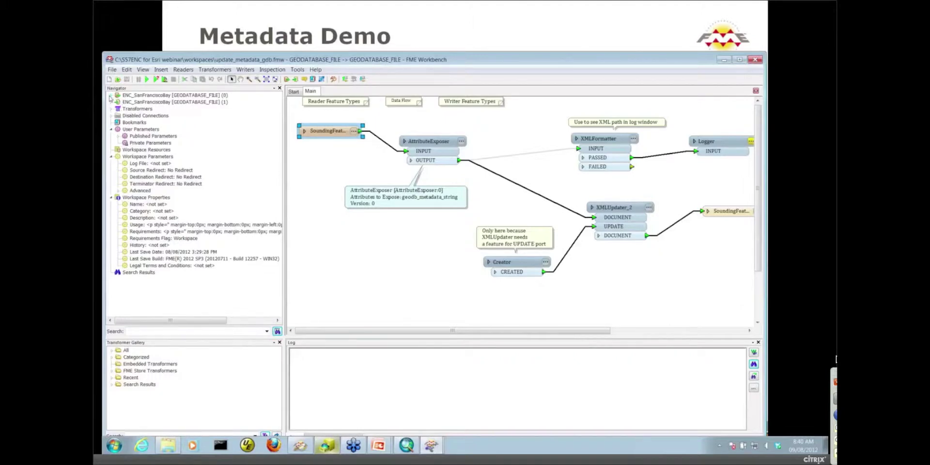
{"action": "left_click", "coordinate": [112, 95]}
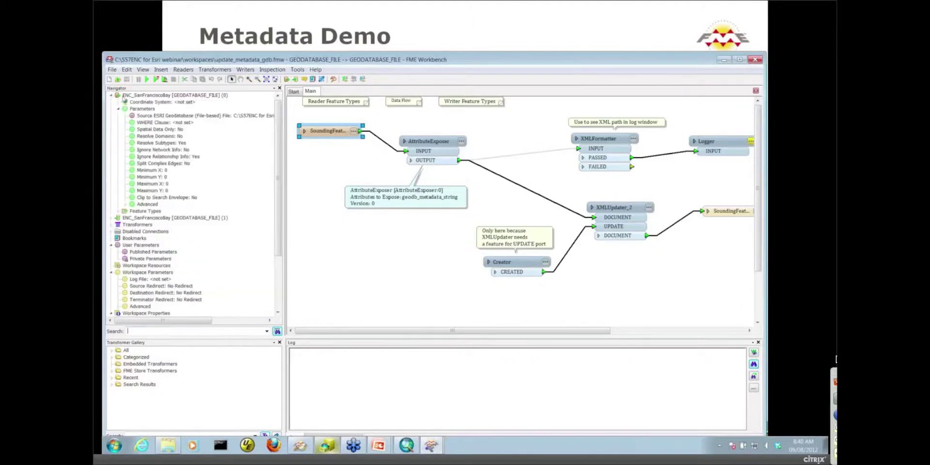
{"action": "left_click", "coordinate": [126, 205]}
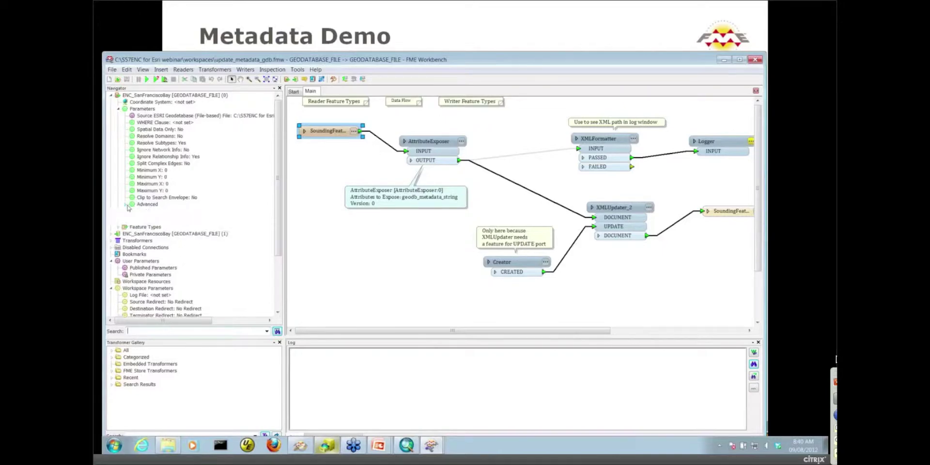
{"action": "left_click", "coordinate": [167, 252]}
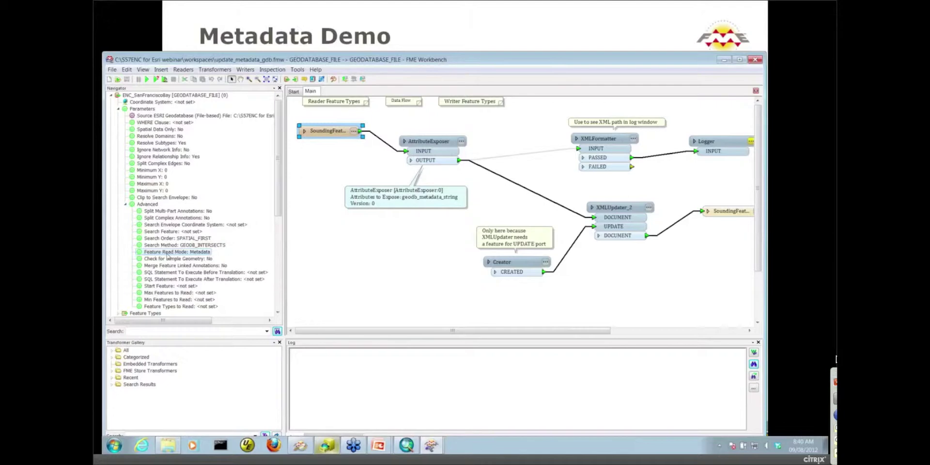
{"action": "double_click", "coordinate": [167, 253]}
{"action": "left_click", "coordinate": [495, 232]}
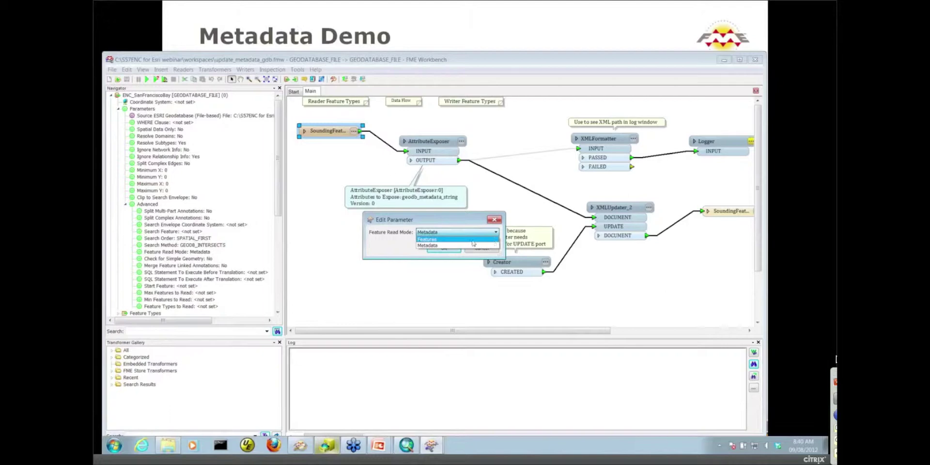
{"action": "left_click", "coordinate": [442, 245]}
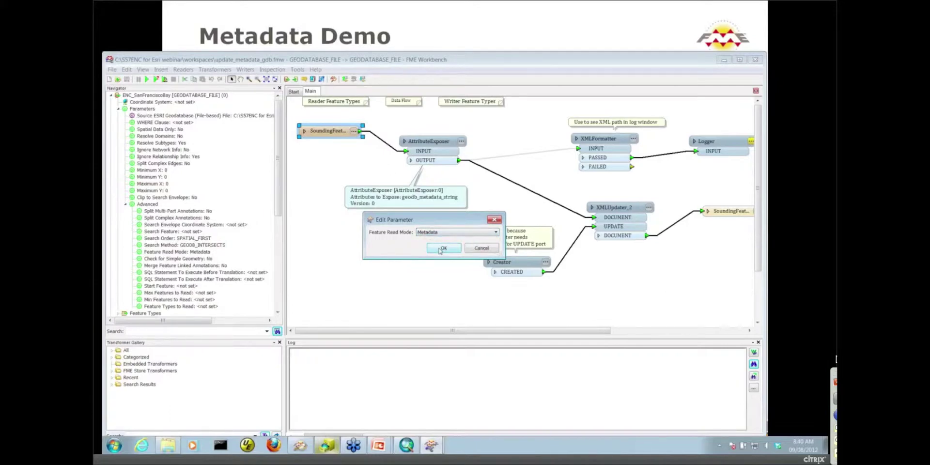
{"action": "left_click", "coordinate": [442, 248]}
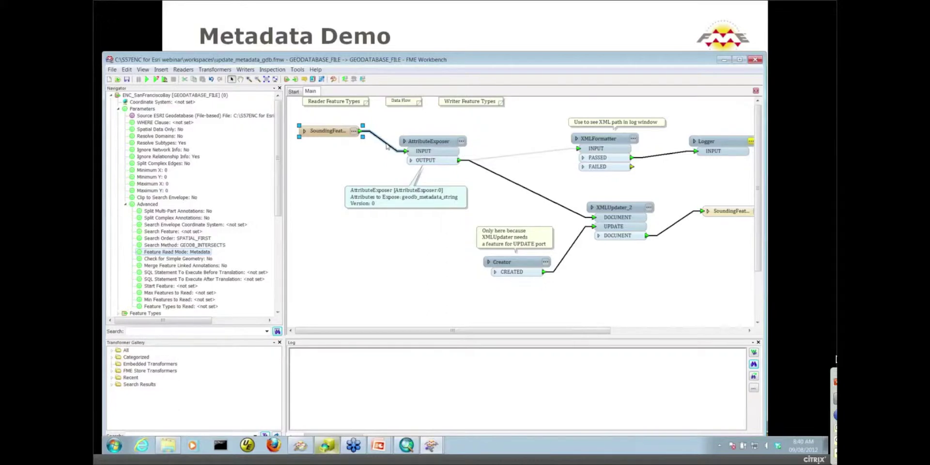
- Confirm AttributeExposer exposes geodb_metadata_string, then nudge XMLUpdater_2 up and left
{"action": "left_click", "coordinate": [461, 141]}
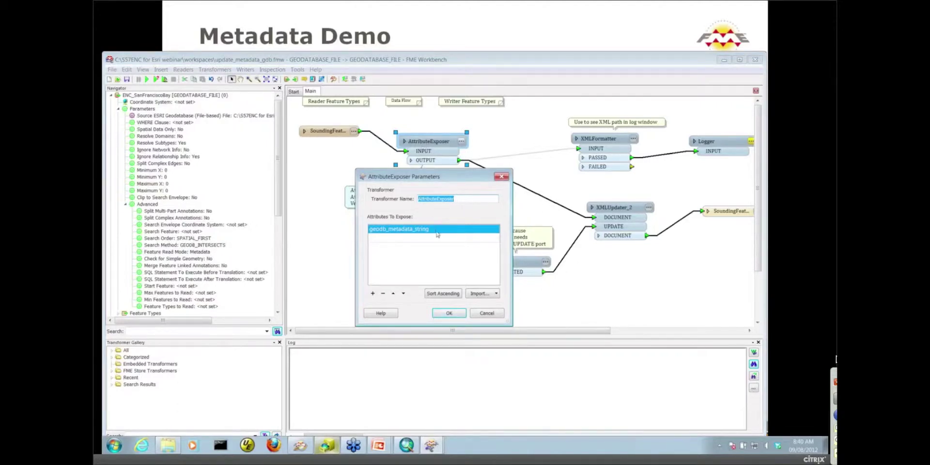
{"action": "left_click", "coordinate": [486, 313]}
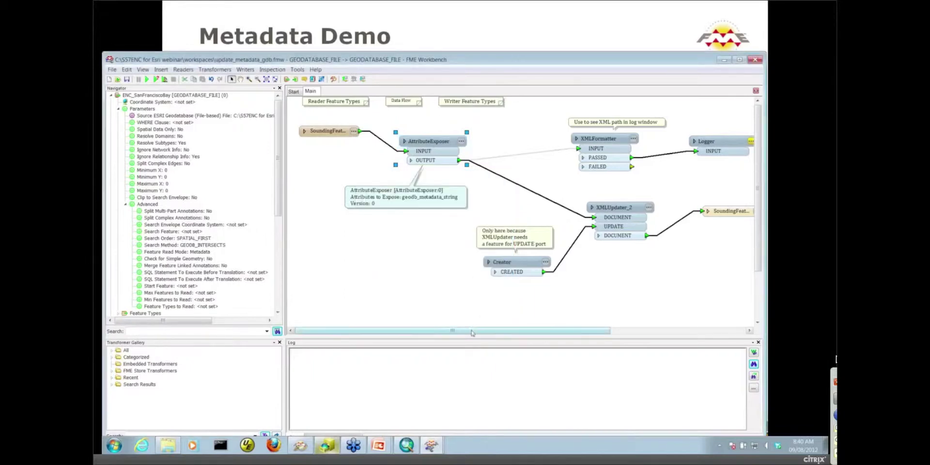
{"action": "left_click_drag", "start_coordinate": [472, 333], "coordinate": [558, 334]}
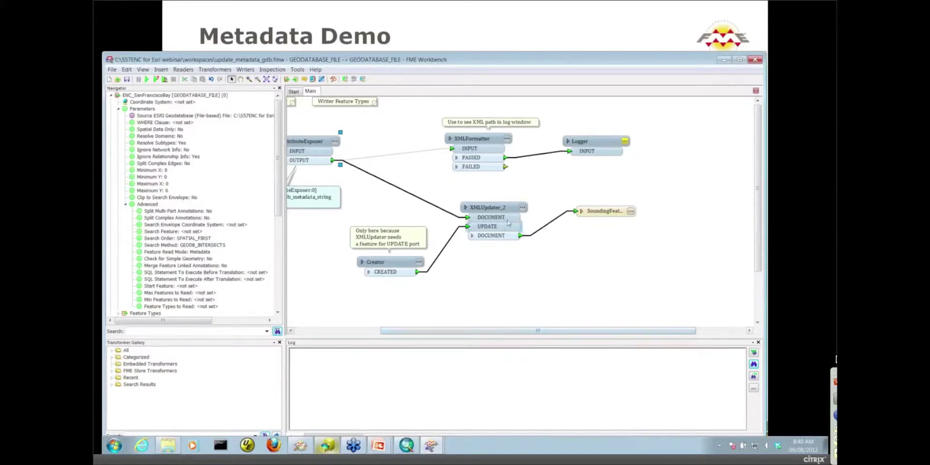
{"action": "left_click_drag", "start_coordinate": [502, 211], "coordinate": [496, 205]}
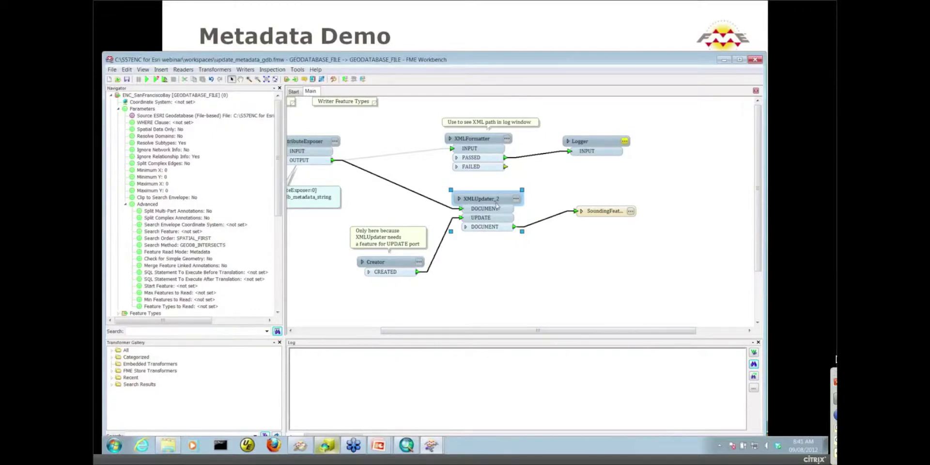
- Keep XMLUpdater_2's update type as Replace contents and bring up its XML path for editing
{"action": "left_click", "coordinate": [516, 200]}
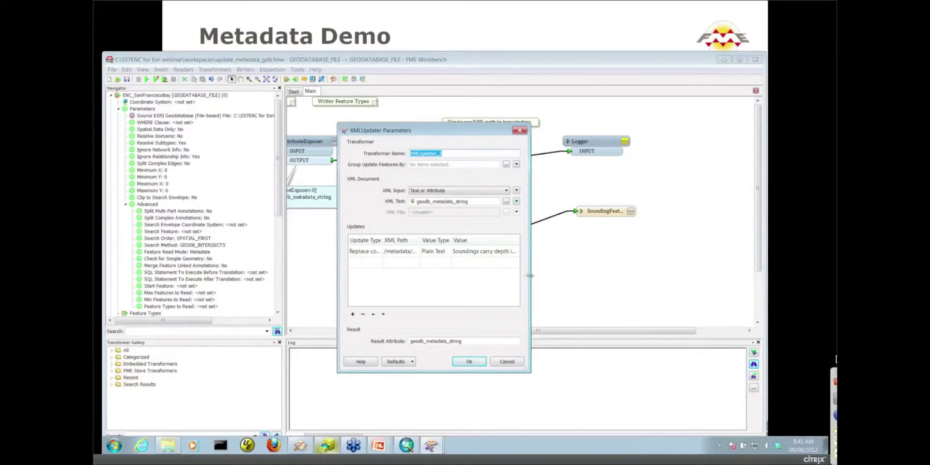
{"action": "left_click_drag", "start_coordinate": [531, 274], "coordinate": [675, 279]}
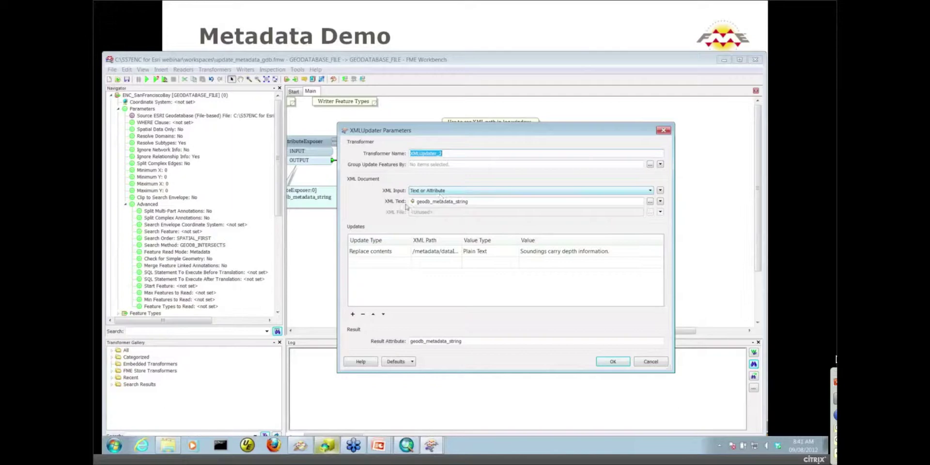
{"action": "left_click", "coordinate": [486, 201]}
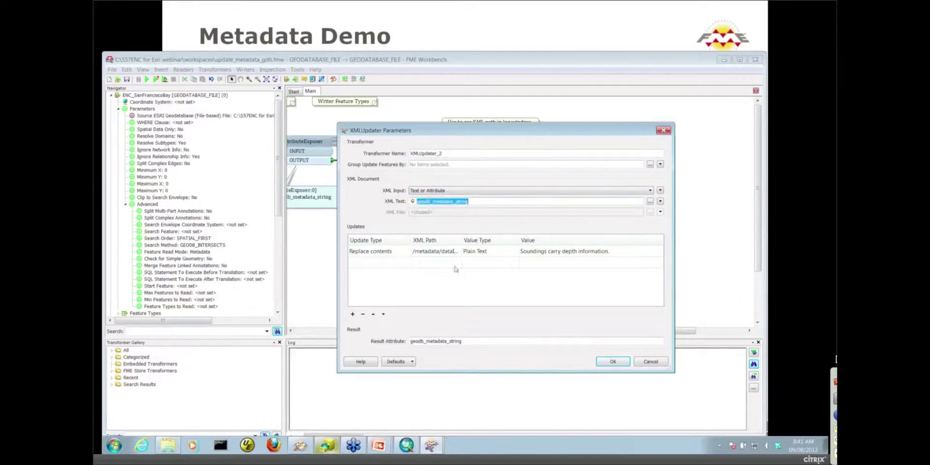
{"action": "left_click", "coordinate": [443, 287]}
{"action": "left_click", "coordinate": [406, 256]}
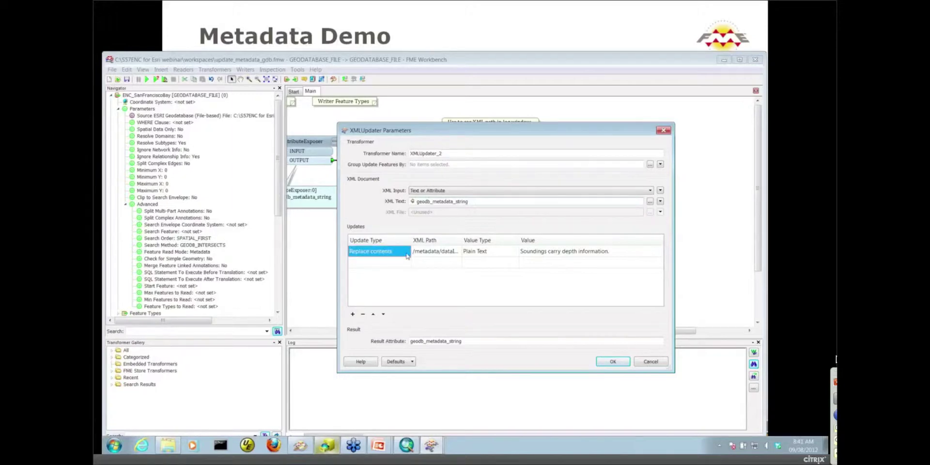
{"action": "left_click", "coordinate": [407, 252]}
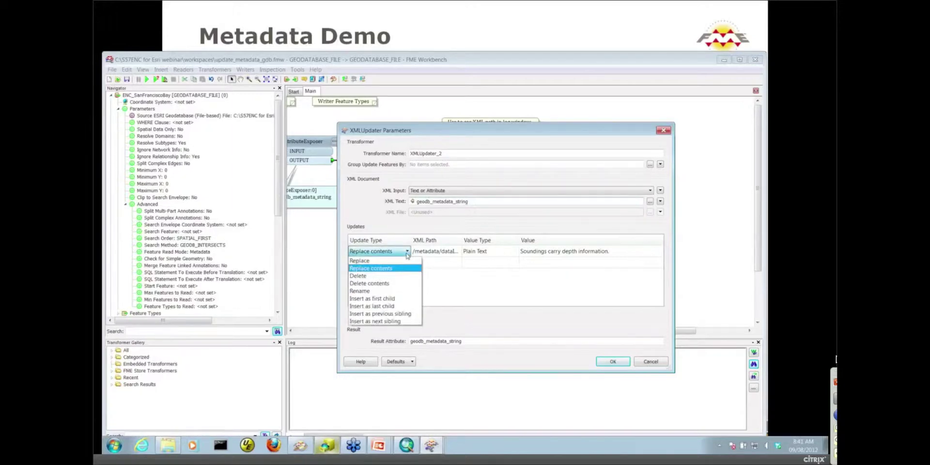
{"action": "left_click", "coordinate": [388, 269]}
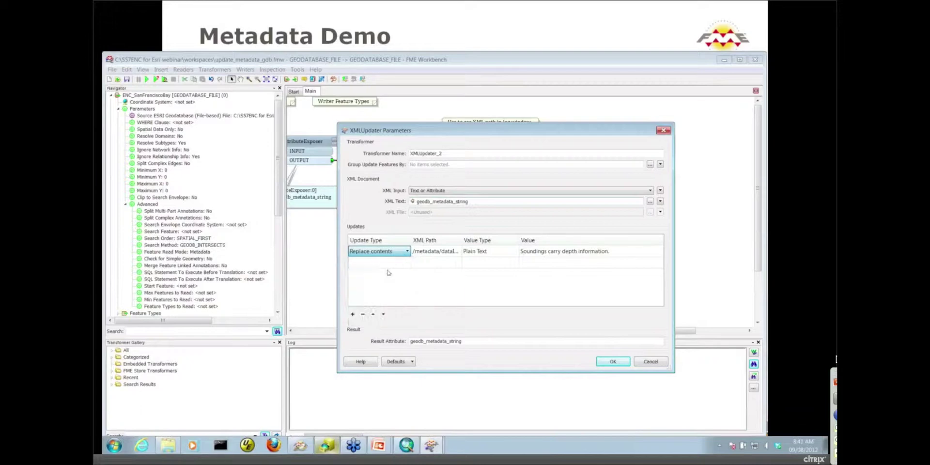
{"action": "left_click", "coordinate": [458, 253]}
- Review the full /metadata/dataIdInfo/idPurp path, then close the XML Path editor unchanged
{"action": "left_click", "coordinate": [451, 252]}
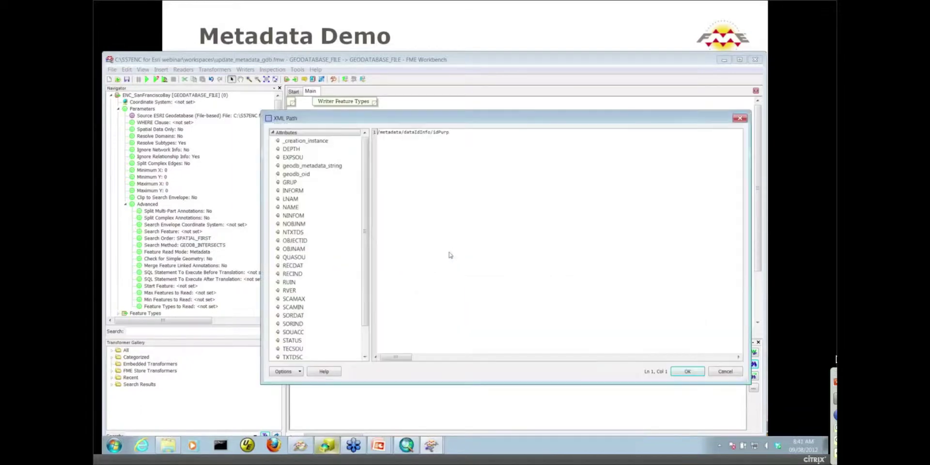
{"action": "left_click", "coordinate": [460, 132]}
{"action": "left_click_drag", "start_coordinate": [484, 118], "coordinate": [366, 120]}
{"action": "left_click", "coordinate": [601, 374]}
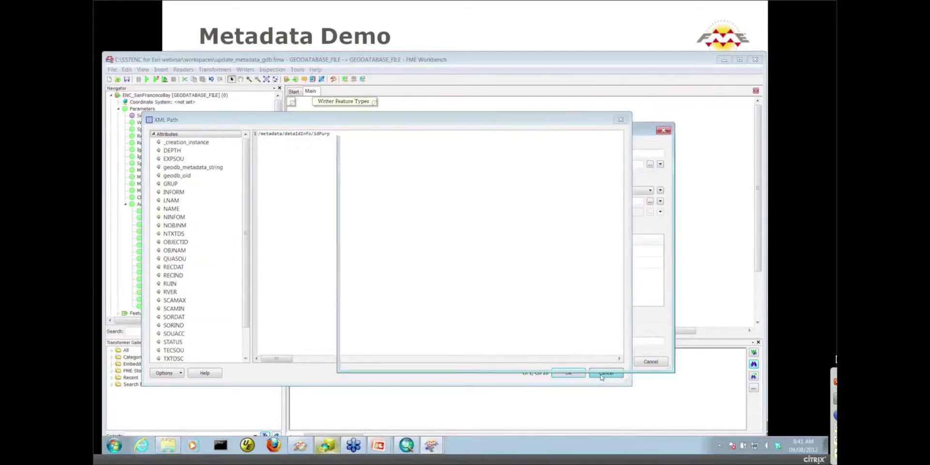
- Close the XMLUpdater settings and disable the DOCUMENT and Creator→UPDATE links into XMLUpdater_2
{"action": "left_click", "coordinate": [649, 361]}
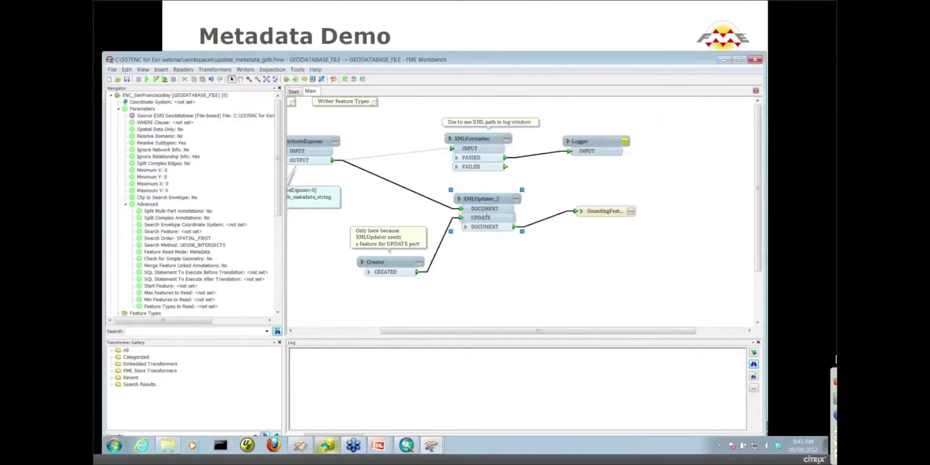
{"action": "right_click", "coordinate": [441, 207]}
{"action": "left_click", "coordinate": [456, 222]}
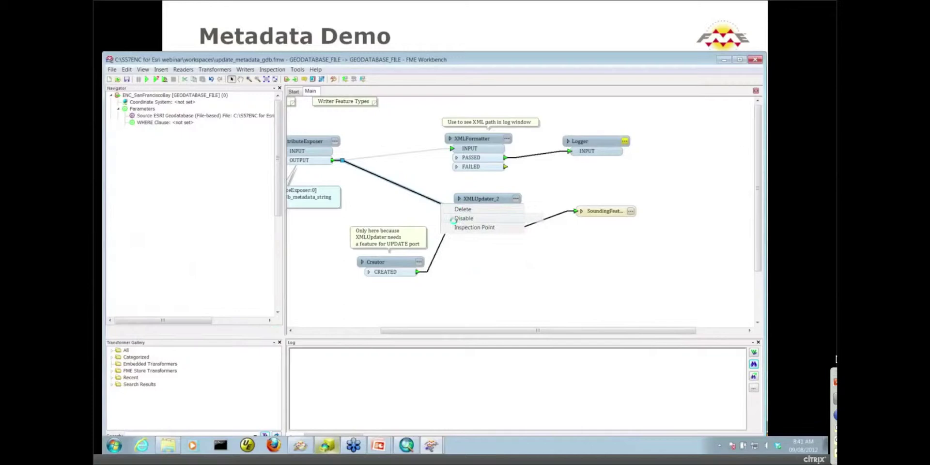
{"action": "right_click", "coordinate": [443, 236]}
{"action": "left_click", "coordinate": [468, 246]}
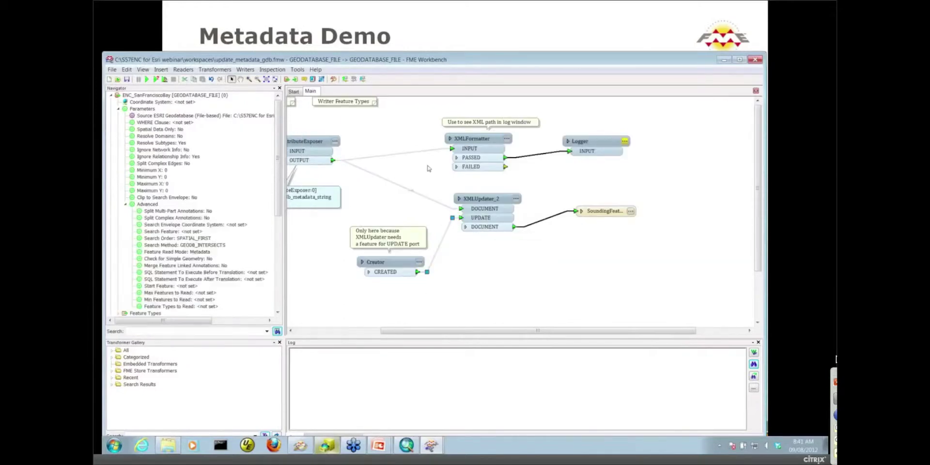
- Enable the link into XMLFormatter and reposition XMLFormatter and the Logger
{"action": "left_click", "coordinate": [433, 154]}
{"action": "right_click", "coordinate": [434, 155]}
{"action": "left_click", "coordinate": [445, 165]}
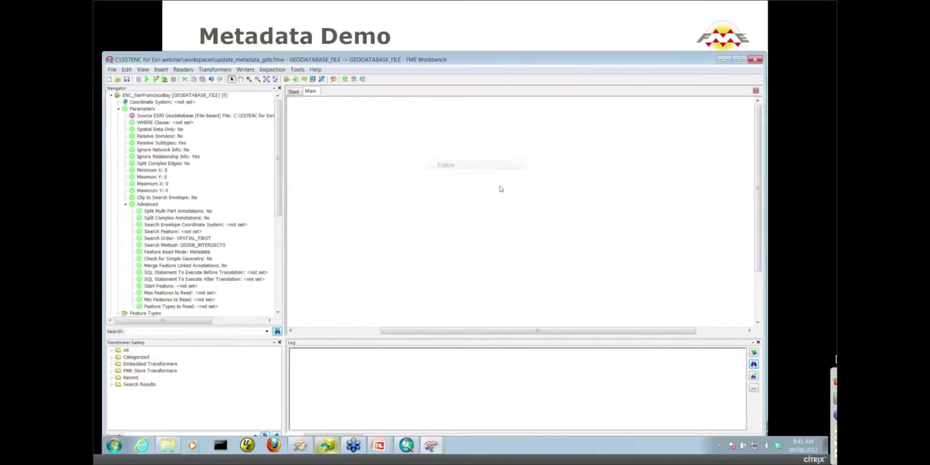
{"action": "left_click_drag", "start_coordinate": [476, 139], "coordinate": [470, 132]}
{"action": "left_click_drag", "start_coordinate": [598, 149], "coordinate": [591, 143]}
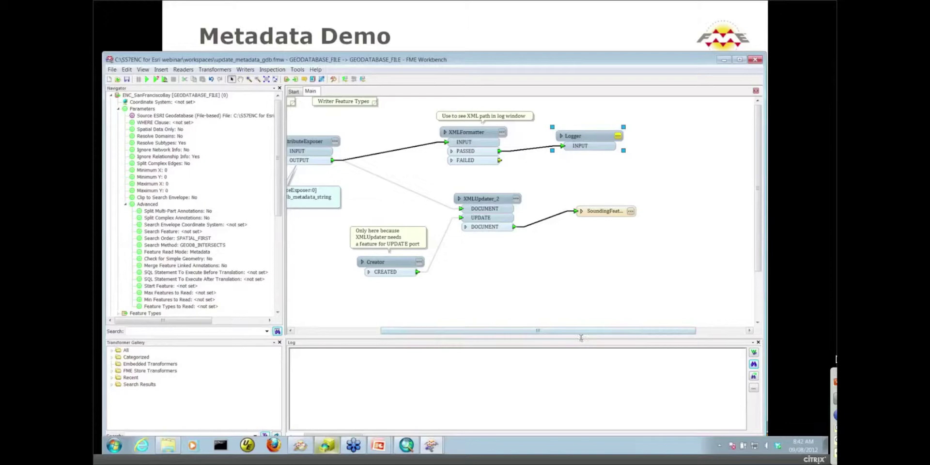
- Enlarge the log panel and keep XMLFormatter's XML input as the attribute holding XML text
{"action": "left_click_drag", "start_coordinate": [581, 341], "coordinate": [577, 269]}
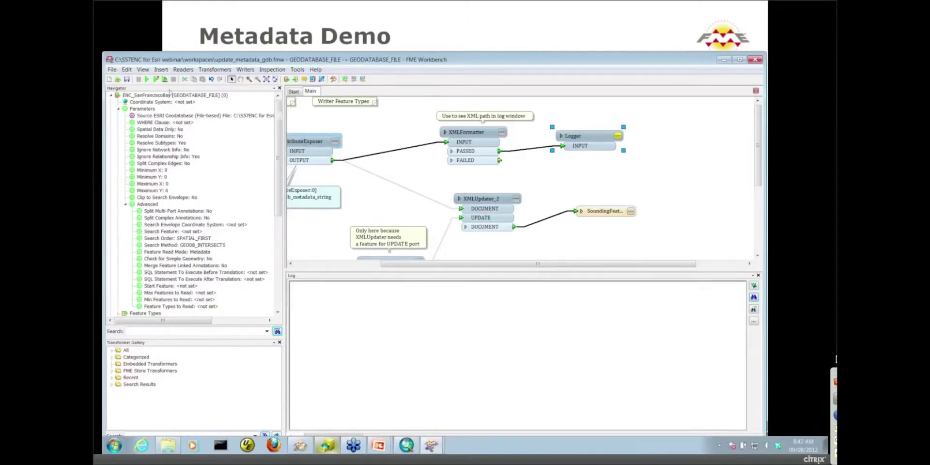
{"action": "left_click", "coordinate": [501, 133]}
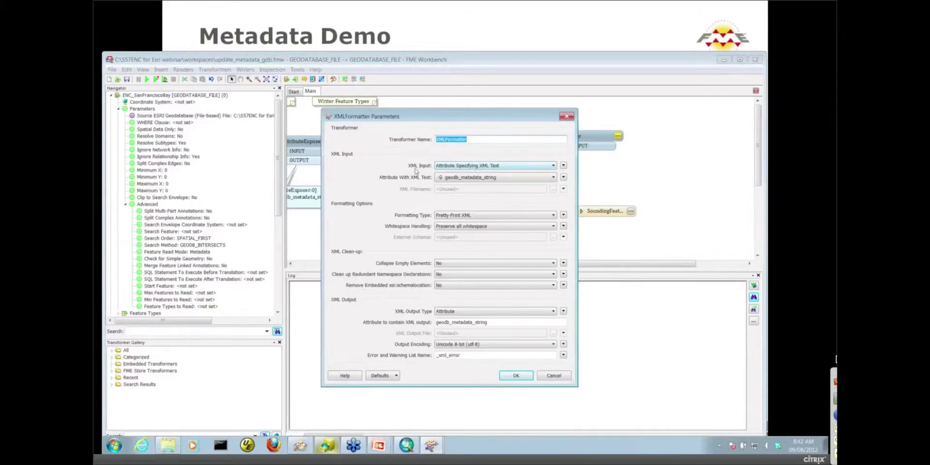
{"action": "left_click", "coordinate": [449, 169]}
{"action": "left_click", "coordinate": [449, 173]}
- Accept the XMLFormatter settings and run the update_metadata_gdb.fmw translation
{"action": "left_click", "coordinate": [516, 375]}
{"action": "left_click", "coordinate": [146, 79]}
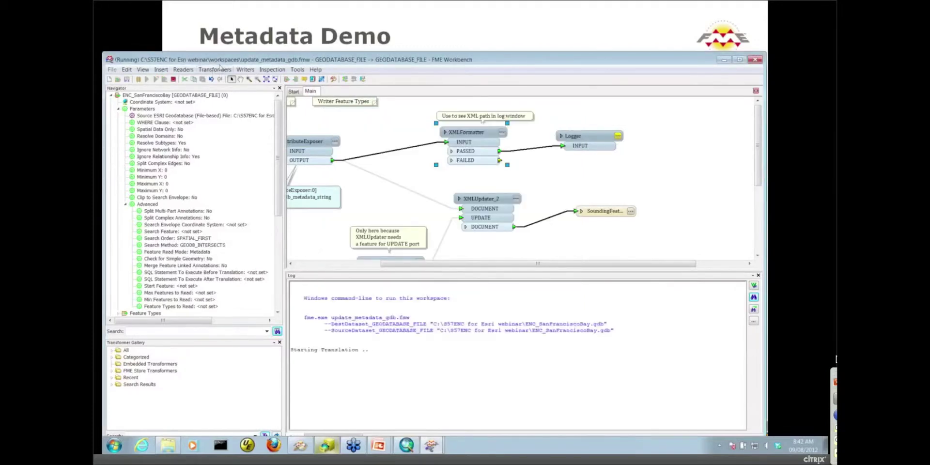
{"action": "left_click_drag", "start_coordinate": [221, 63], "coordinate": [190, 19]}
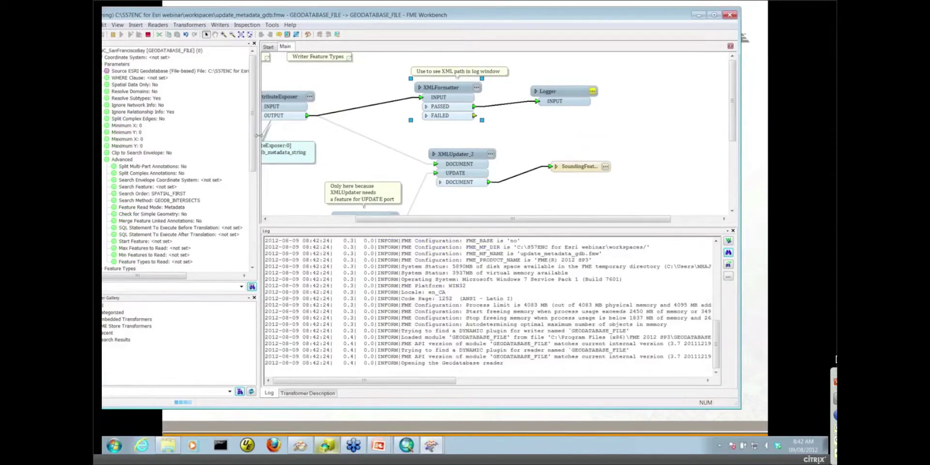
{"action": "left_click_drag", "start_coordinate": [256, 136], "coordinate": [225, 134]}
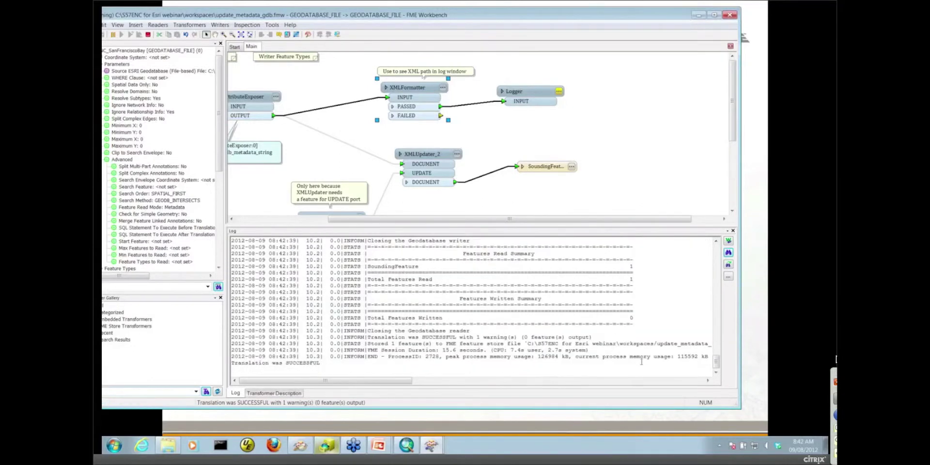
- Scroll the log to the pretty-printed metadata XML and highlight the current idPurp line
{"action": "left_click_drag", "start_coordinate": [716, 356], "coordinate": [716, 317]}
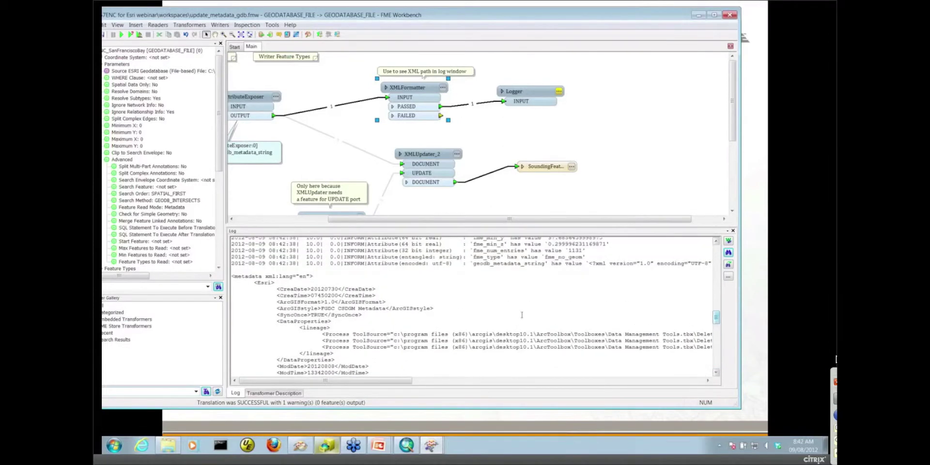
{"action": "scroll", "coordinate": [348, 288], "scroll_direction": "down", "scroll_amount": 2}
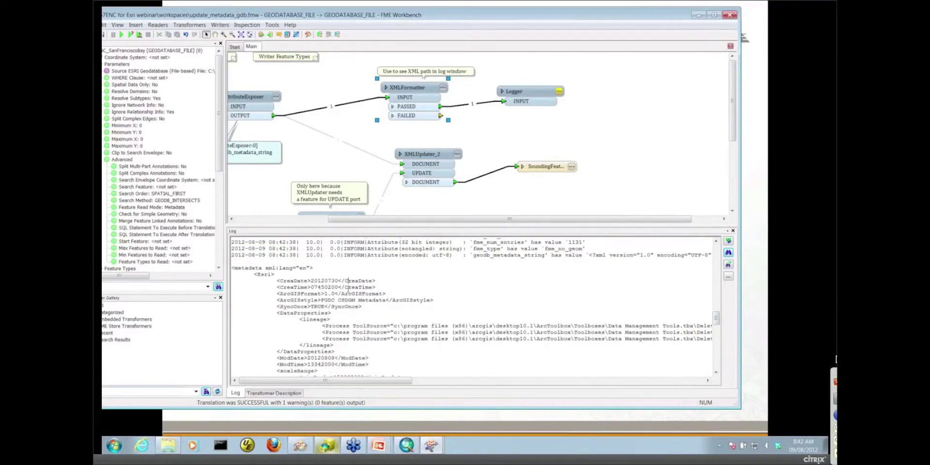
{"action": "scroll", "coordinate": [347, 289], "scroll_direction": "down", "scroll_amount": 3}
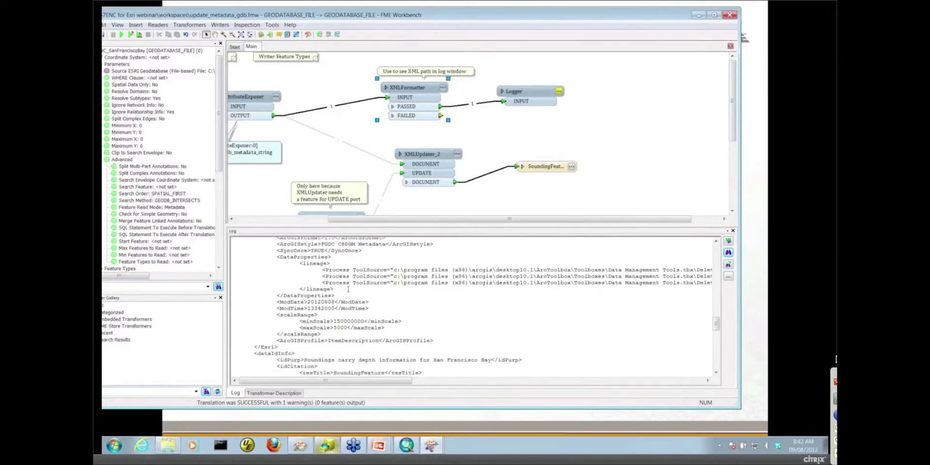
{"action": "scroll", "coordinate": [348, 289], "scroll_direction": "down", "scroll_amount": 1}
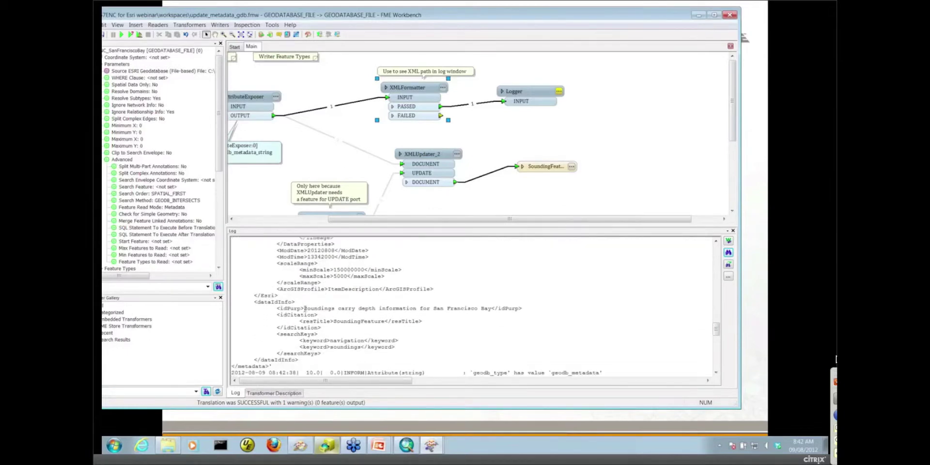
{"action": "left_click_drag", "start_coordinate": [304, 308], "coordinate": [276, 308]}
- Disable the XMLFormatter link, re-enable both links into XMLUpdater_2, and open its parameters
{"action": "left_click_drag", "start_coordinate": [437, 224], "coordinate": [436, 288]}
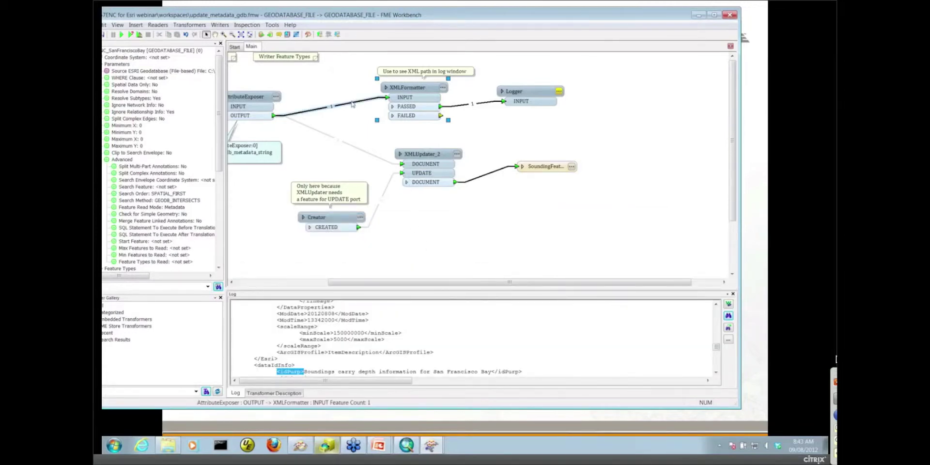
{"action": "right_click", "coordinate": [353, 104]}
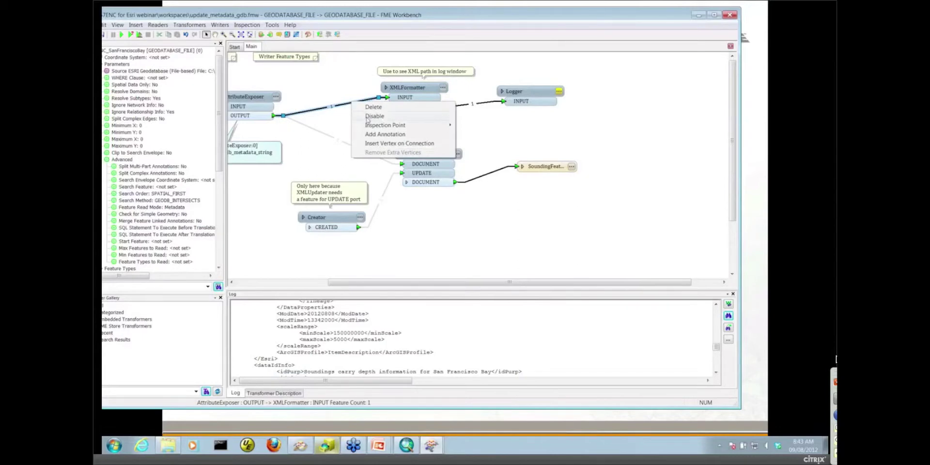
{"action": "left_click", "coordinate": [367, 120]}
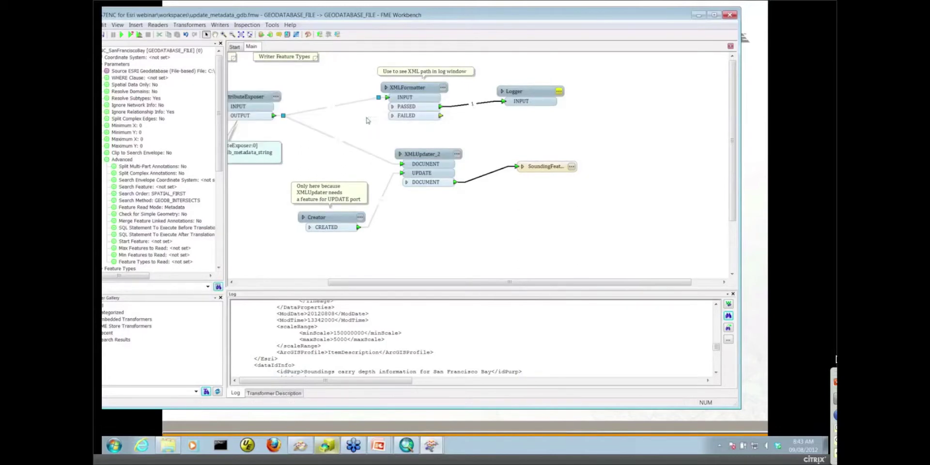
{"action": "right_click", "coordinate": [369, 153]}
{"action": "left_click", "coordinate": [387, 167]}
{"action": "right_click", "coordinate": [389, 185]}
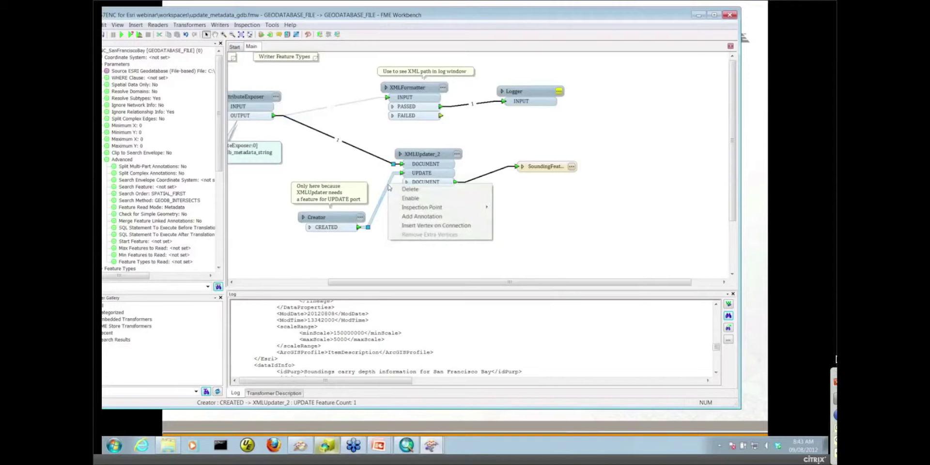
{"action": "left_click", "coordinate": [410, 198]}
{"action": "left_click", "coordinate": [457, 155]}
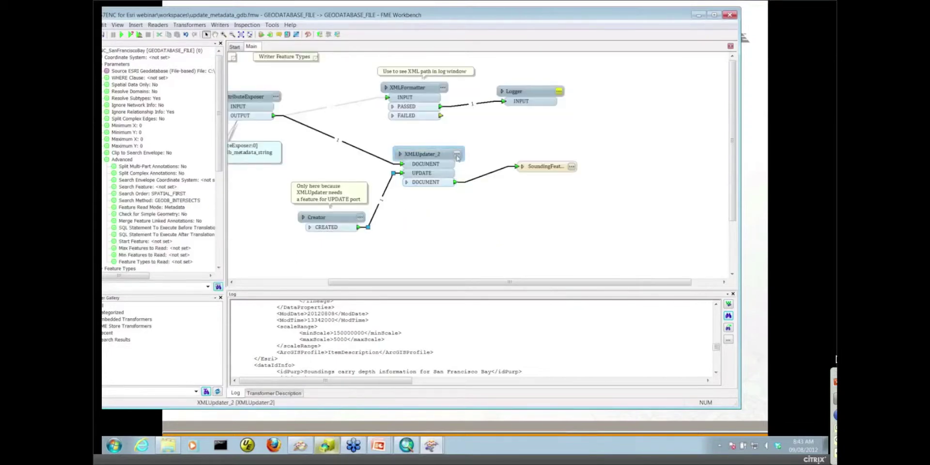
{"action": "left_click", "coordinate": [456, 155]}
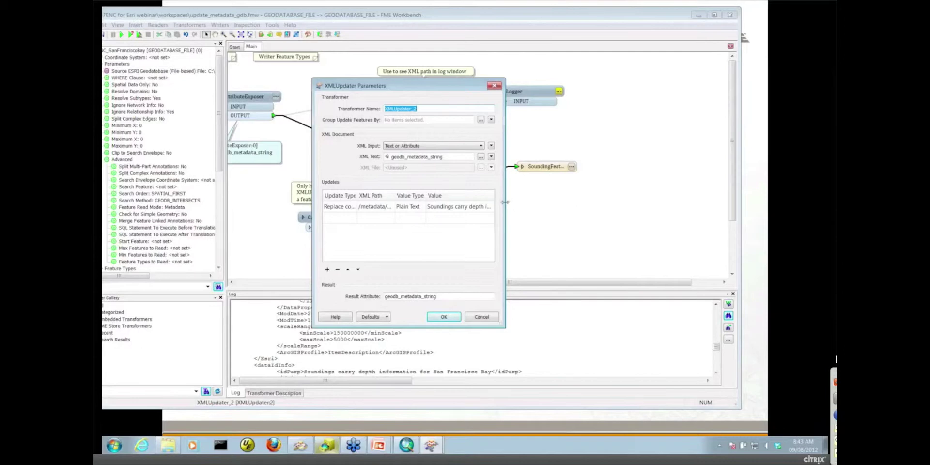
- Set the update value to 'San Francisco Bay Area Soundings (carry depth information)' and confirm
{"action": "left_click_drag", "start_coordinate": [505, 202], "coordinate": [653, 202]}
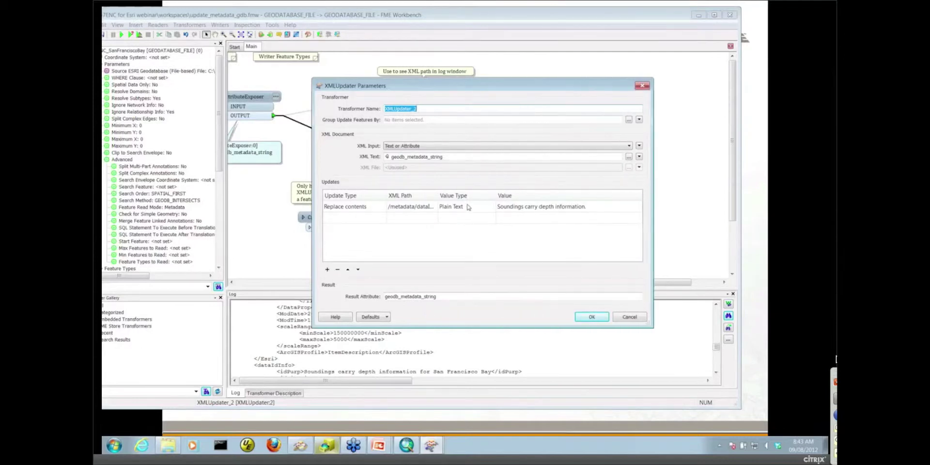
{"action": "left_click", "coordinate": [516, 208]}
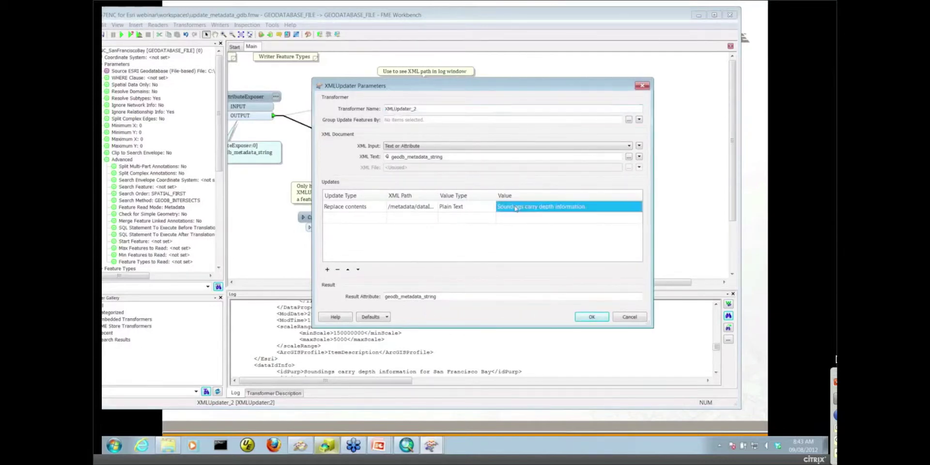
{"action": "left_click", "coordinate": [515, 209]}
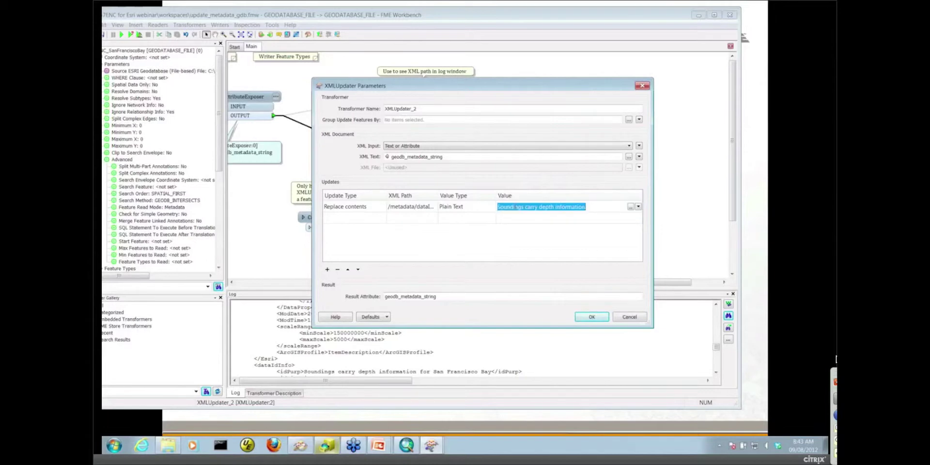
{"action": "type", "text": "SOun"}
{"action": "key", "text": "BackSpace"}
{"action": "key", "text": "BackSpace"}
{"action": "key", "text": "BackSpace"}
{"action": "key", "text": "BackSpace"}
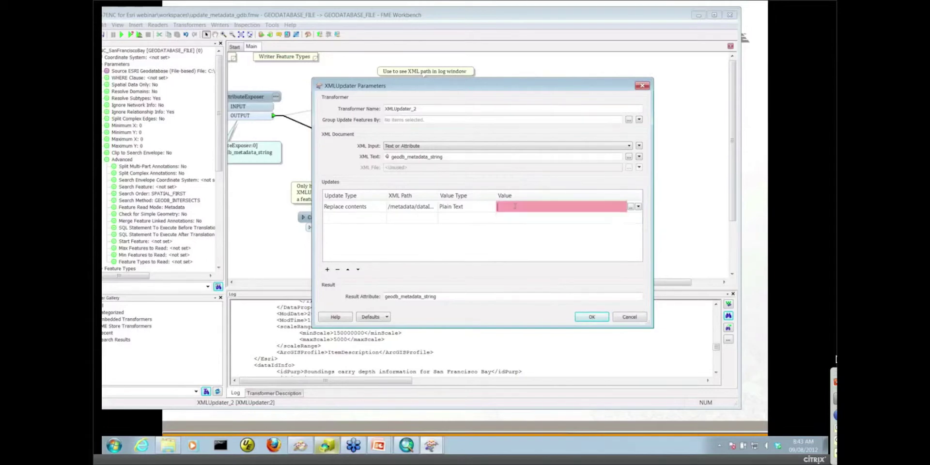
{"action": "type", "text": "San Franc"}
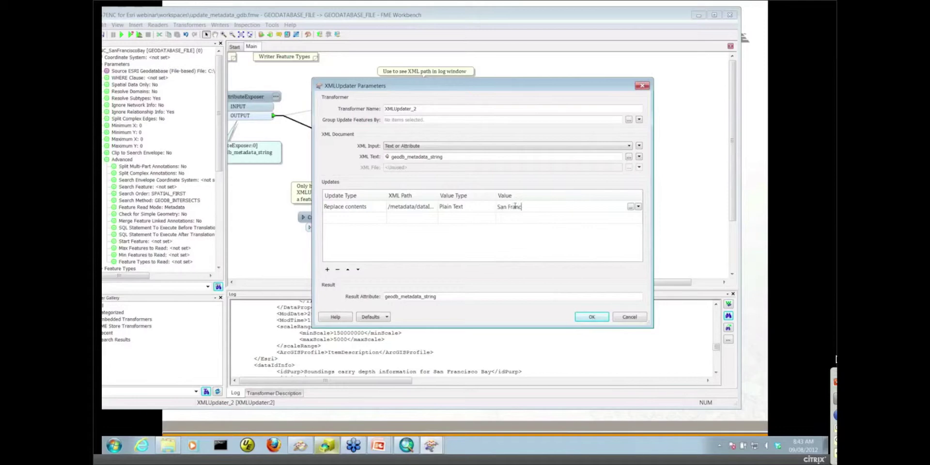
{"action": "type", "text": "isco Bay Area Soundings (carry depth information"}
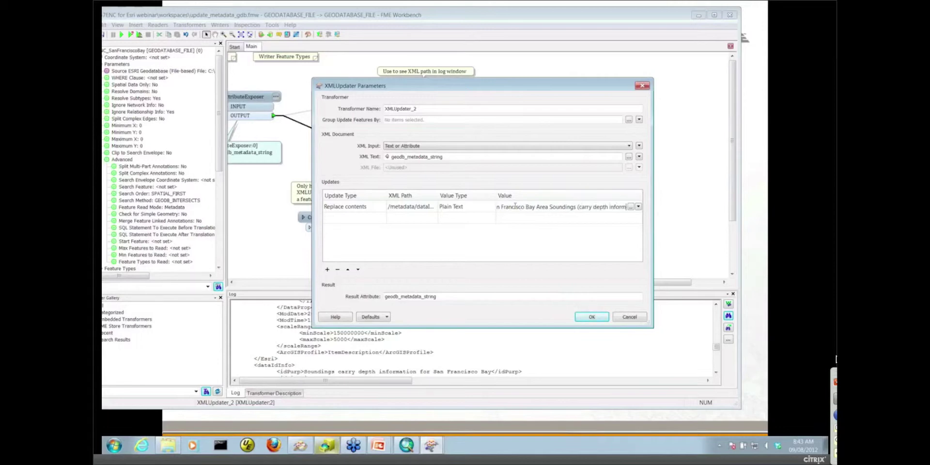
{"action": "type", "text": ")"}
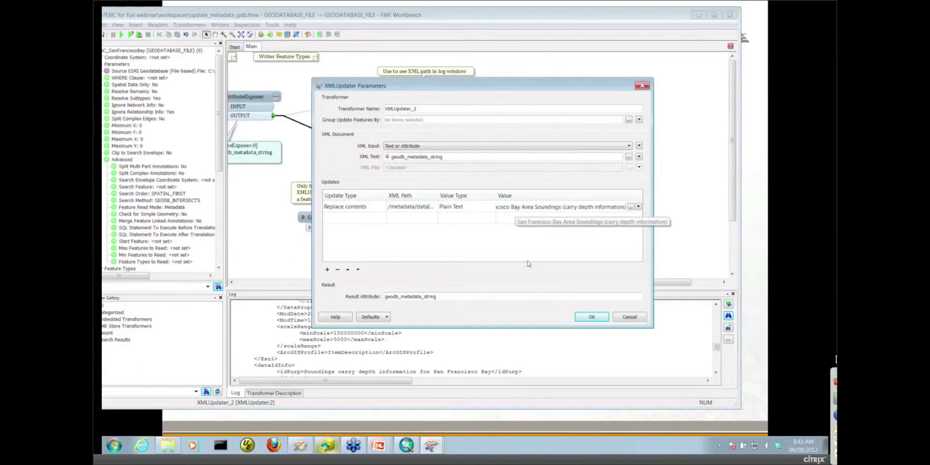
{"action": "left_click", "coordinate": [590, 318]}
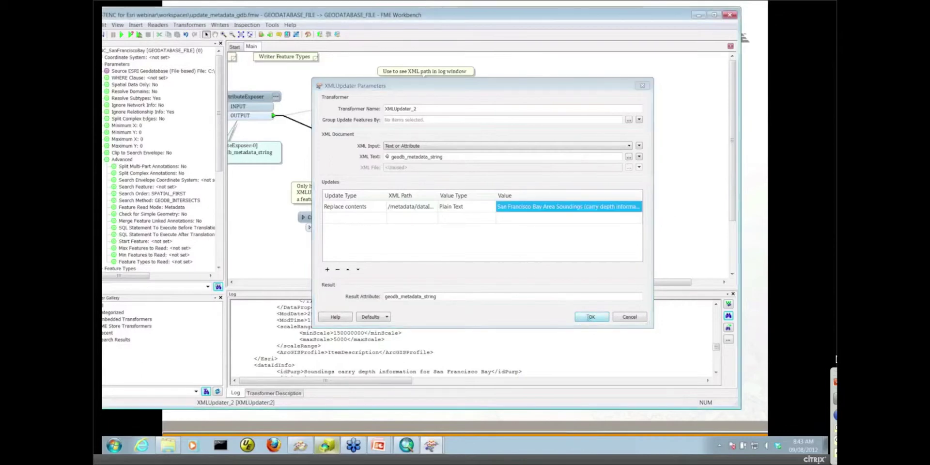
- Nudge the Creator node slightly up-left, check its connection tooltips, and reposition the Workbench window
{"action": "left_click", "coordinate": [383, 200]}
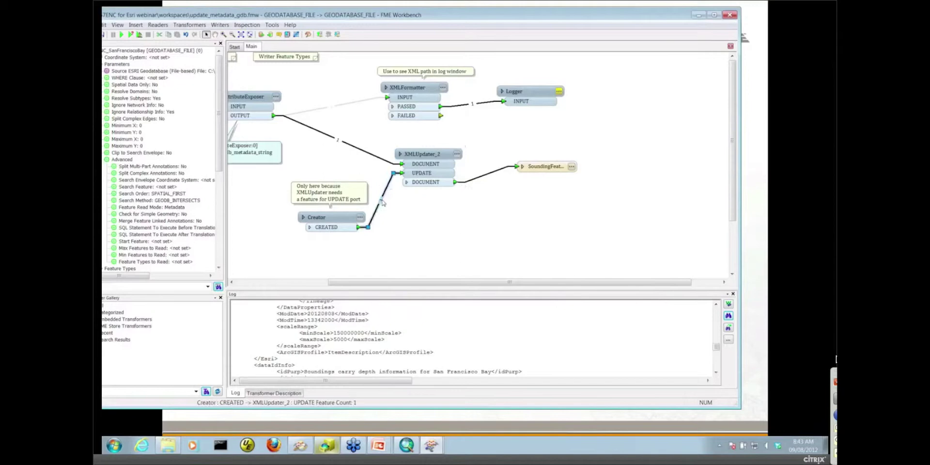
{"action": "left_click_drag", "start_coordinate": [336, 219], "coordinate": [329, 211]}
{"action": "left_click", "coordinate": [329, 211]}
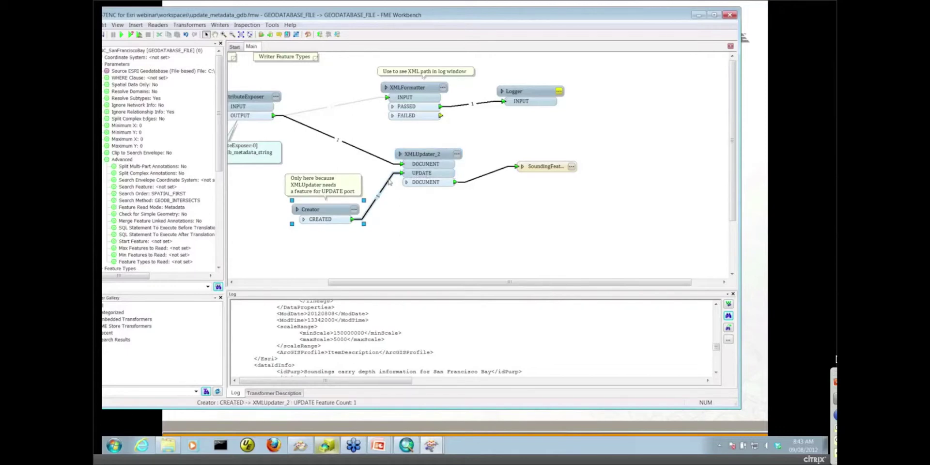
{"action": "mouse_move", "coordinate": [389, 182]}
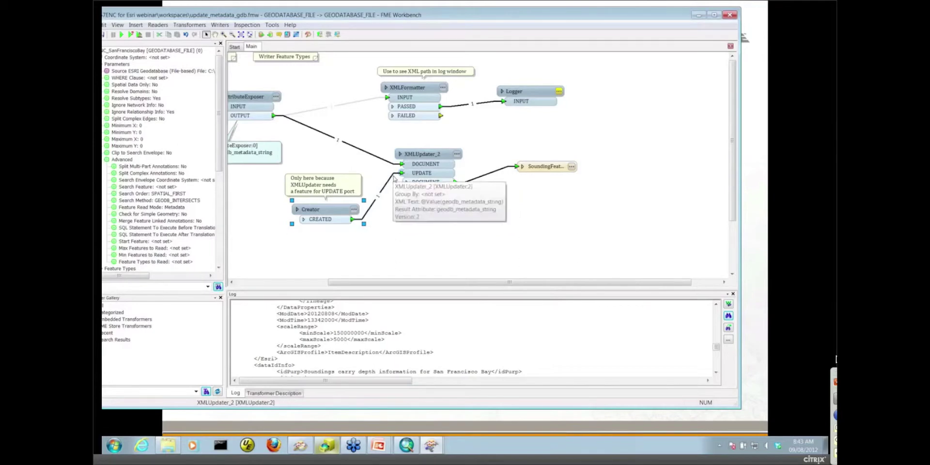
{"action": "mouse_move", "coordinate": [332, 211]}
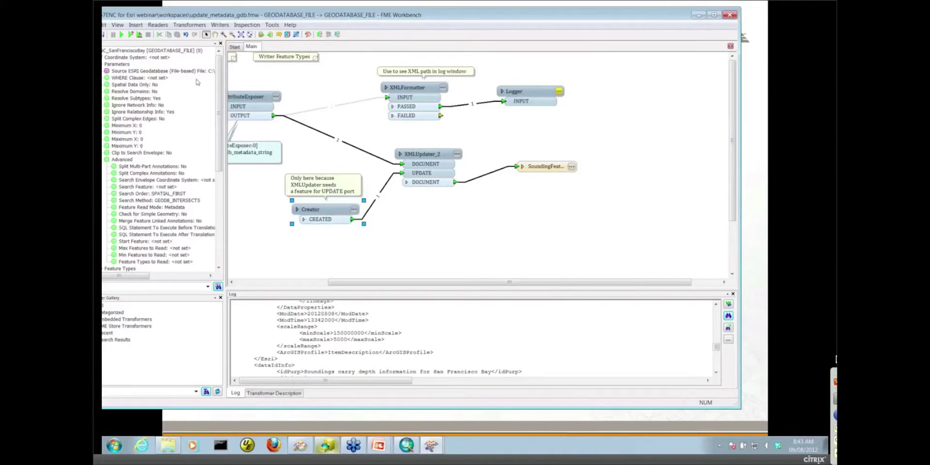
{"action": "left_click_drag", "start_coordinate": [163, 17], "coordinate": [183, 32]}
- Run the translation, enlarge the log to confirm success, then switch to ArcCatalog's SoundingFeature description
{"action": "left_click", "coordinate": [140, 50]}
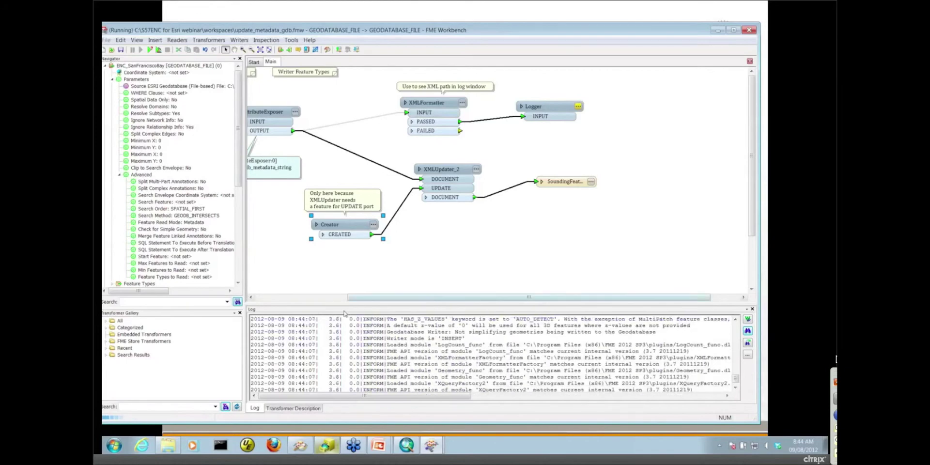
{"action": "left_click_drag", "start_coordinate": [345, 305], "coordinate": [342, 264]}
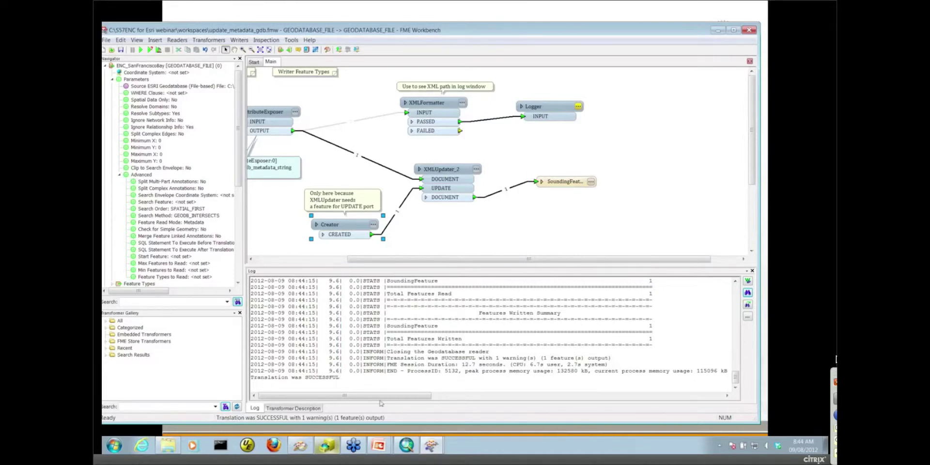
{"action": "left_click", "coordinate": [326, 445]}
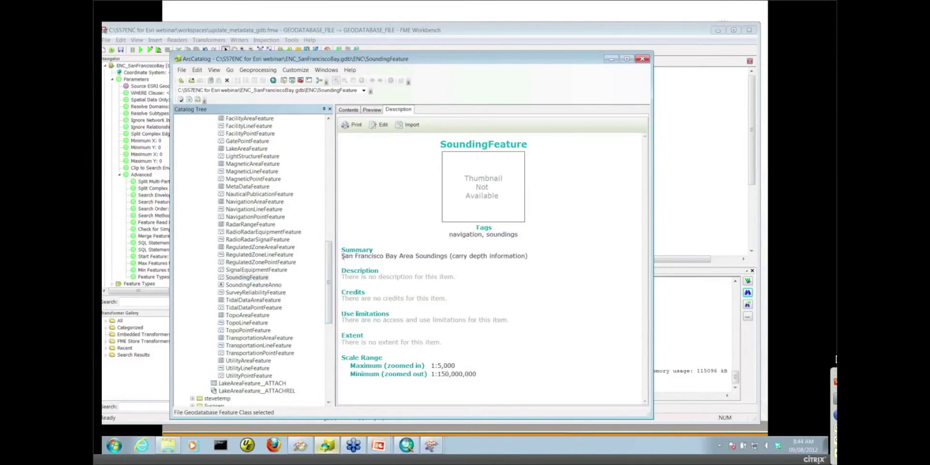
- Confirm the Summary reads 'San Francisco Bay Area Soundings (carry depth information)', then return to FME Workbench
{"action": "left_click_drag", "start_coordinate": [343, 256], "coordinate": [529, 255]}
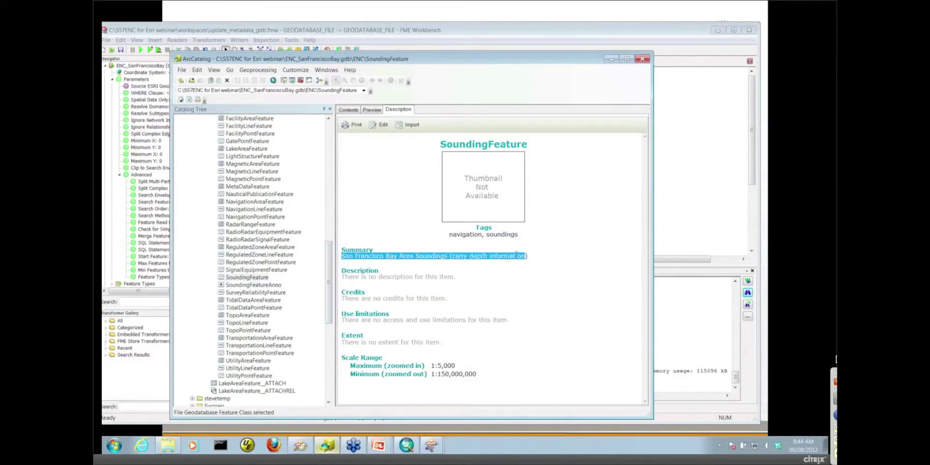
{"action": "left_click", "coordinate": [549, 246]}
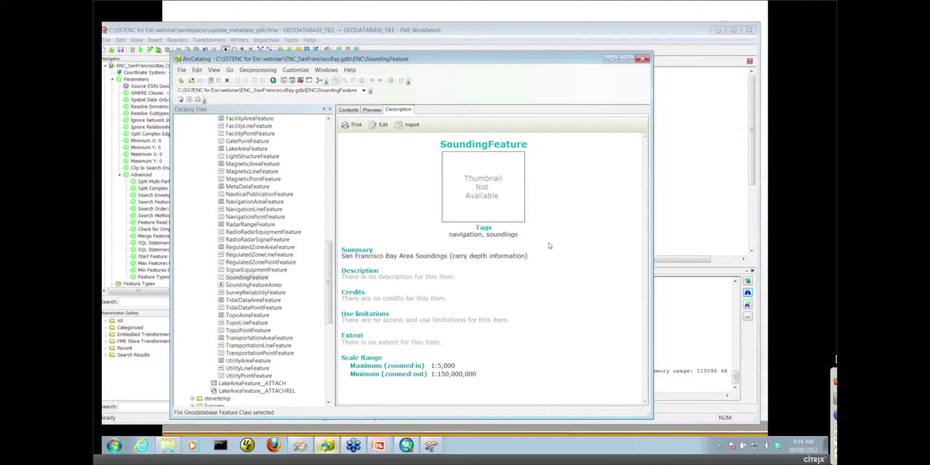
{"action": "left_click", "coordinate": [605, 44]}
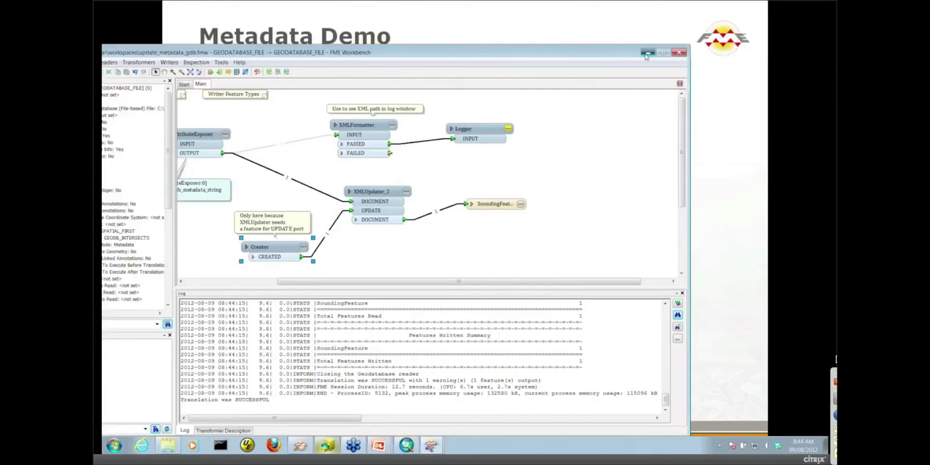
- Minimize FME Workbench so PowerPoint's Metadata Demo slide is back on screen
{"action": "left_click", "coordinate": [647, 52]}
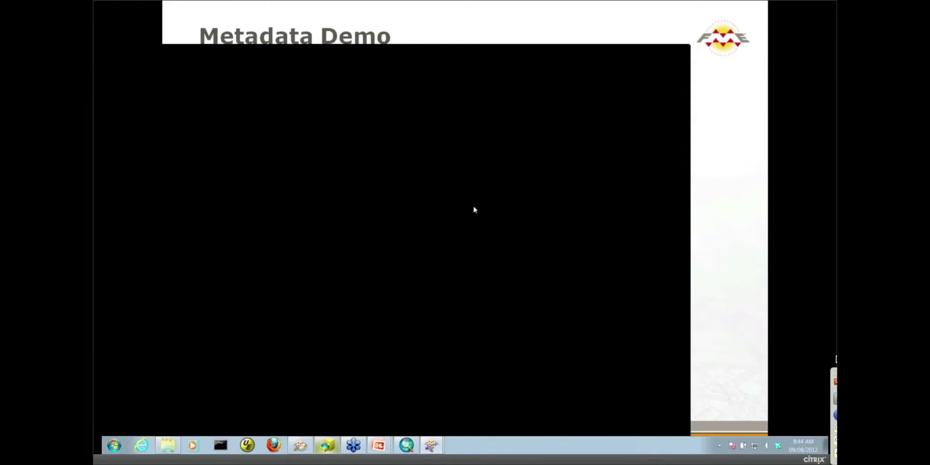